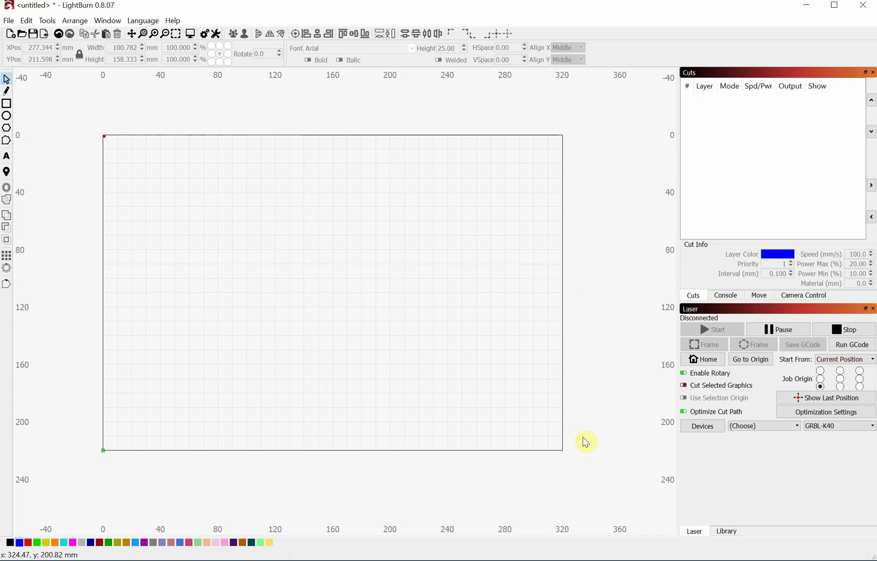
- Open the Devices list, which shows CamFive, GRBL-K40 and Claymore
{"action": "left_click", "coordinate": [711, 433]}
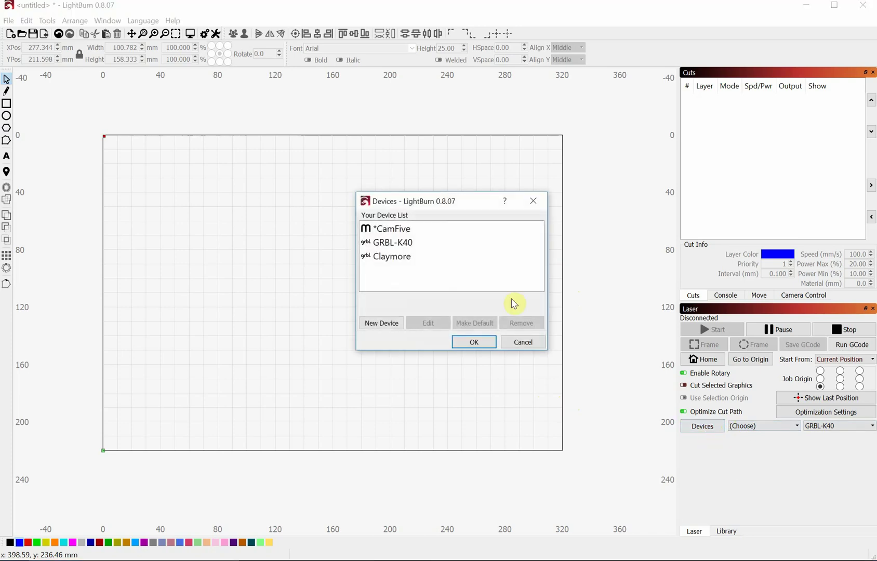
- Start adding a new device and choose GRBL as its controller type
{"action": "left_click", "coordinate": [382, 325]}
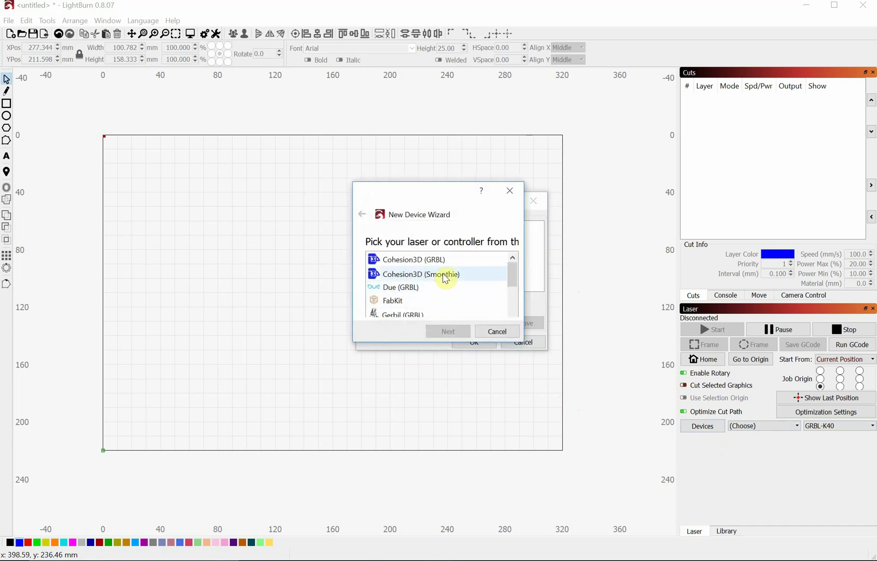
{"action": "scroll", "coordinate": [447, 278], "scroll_direction": "down", "scroll_amount": 1}
{"action": "scroll", "coordinate": [447, 279], "scroll_direction": "down", "scroll_amount": 1}
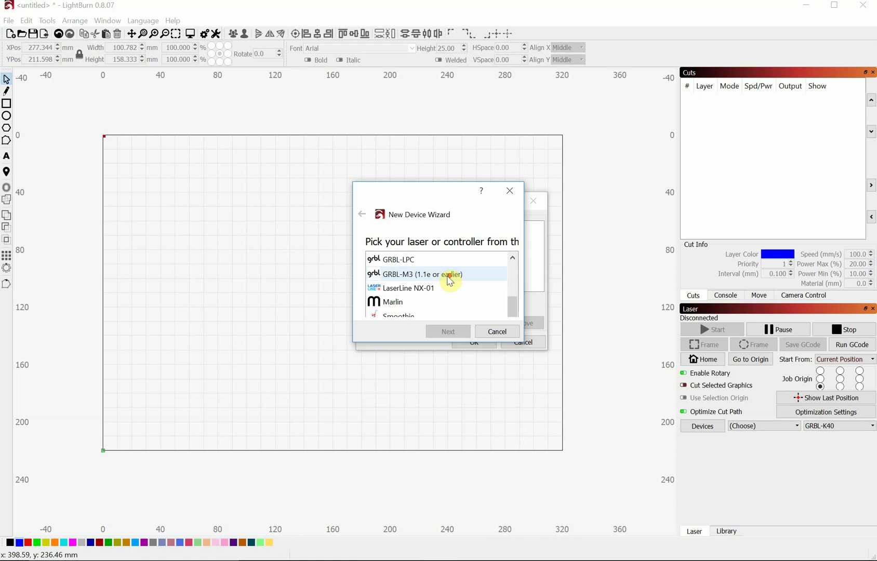
{"action": "scroll", "coordinate": [448, 296], "scroll_direction": "up", "scroll_amount": 2}
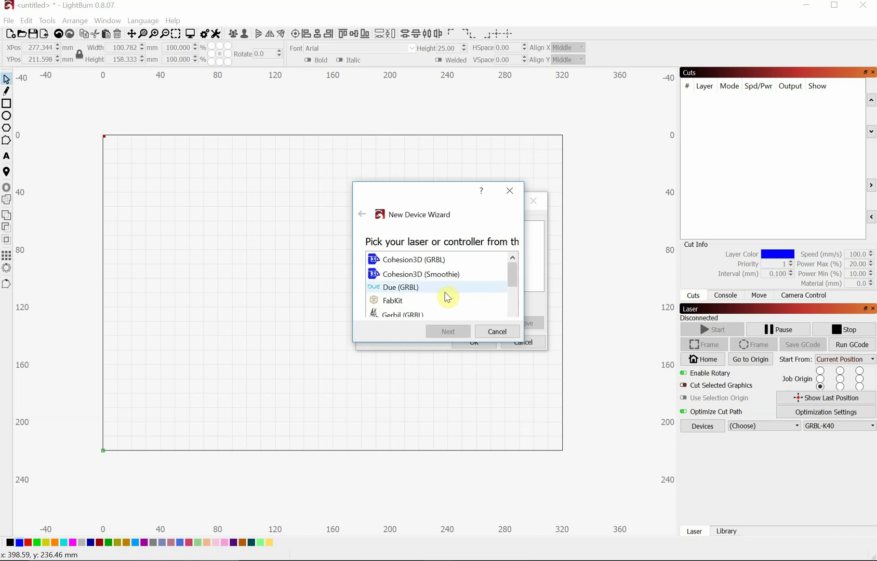
{"action": "scroll", "coordinate": [434, 291], "scroll_direction": "down", "scroll_amount": 1}
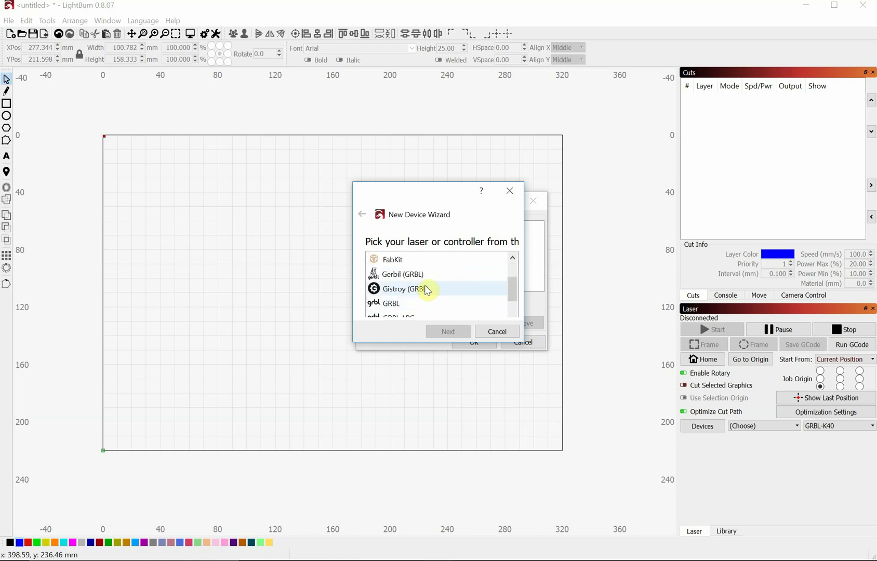
{"action": "scroll", "coordinate": [424, 288], "scroll_direction": "down", "scroll_amount": 1}
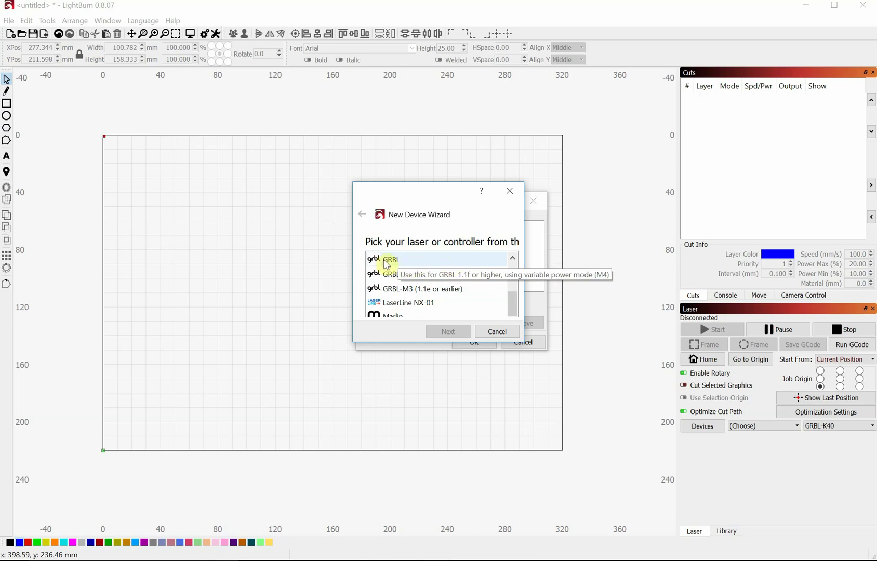
{"action": "left_click", "coordinate": [400, 264]}
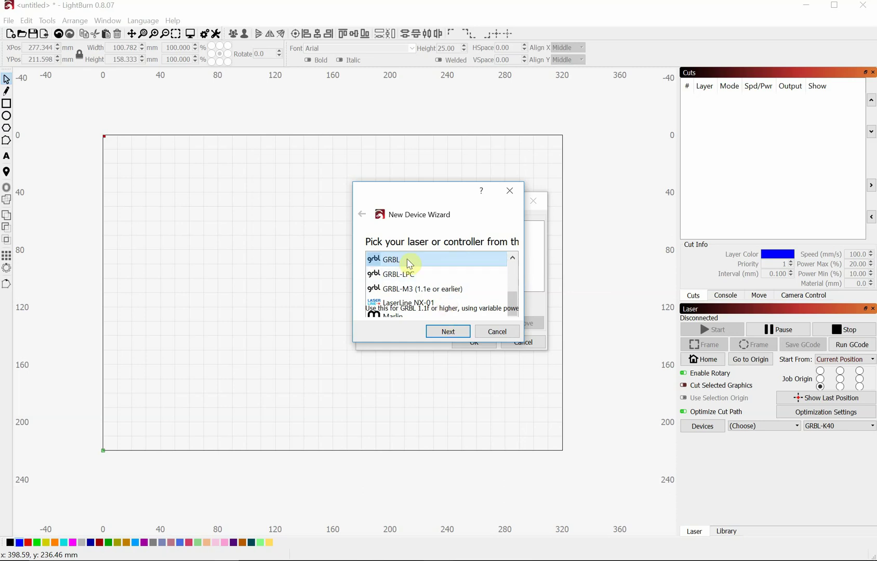
- Name the new GRBL device CamFive2 with a 600 × 400 mm work area
{"action": "left_click", "coordinate": [452, 336]}
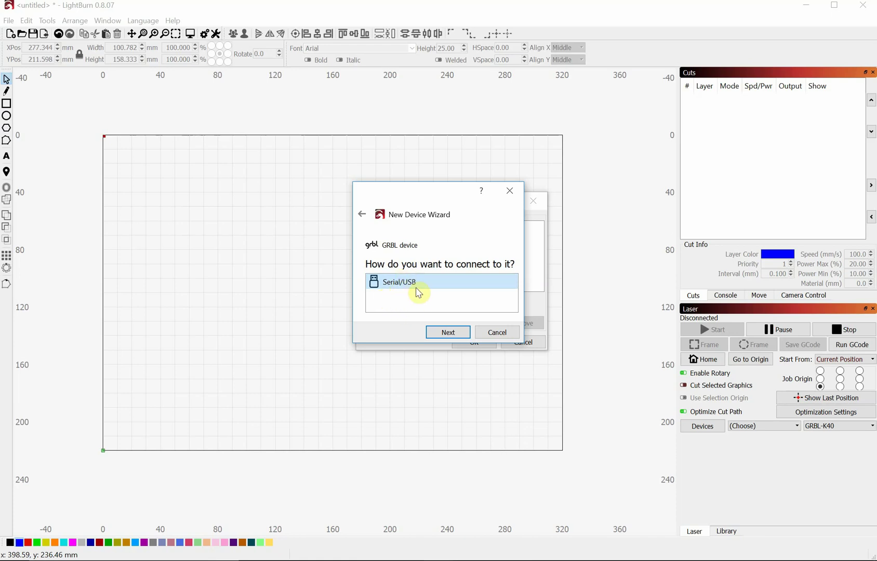
{"action": "left_click", "coordinate": [460, 337]}
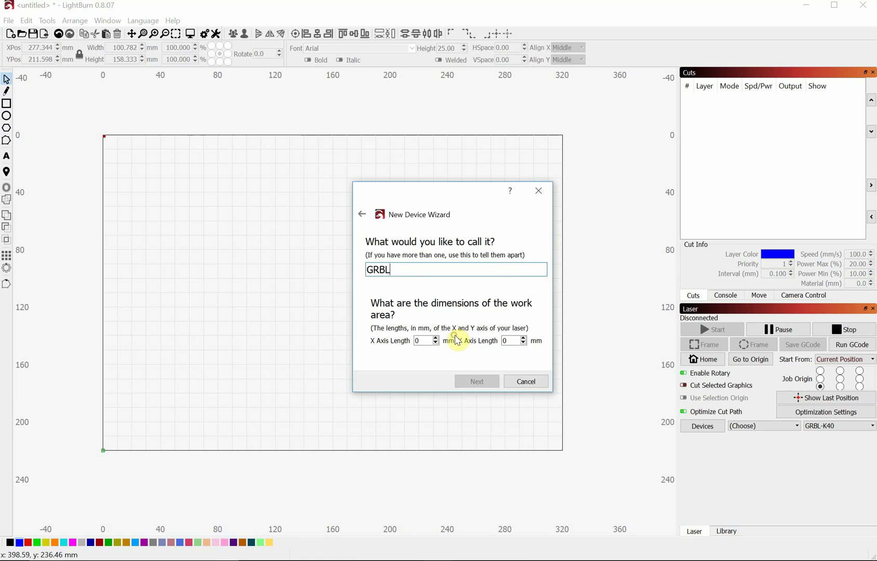
{"action": "left_click_drag", "start_coordinate": [398, 269], "coordinate": [321, 265]}
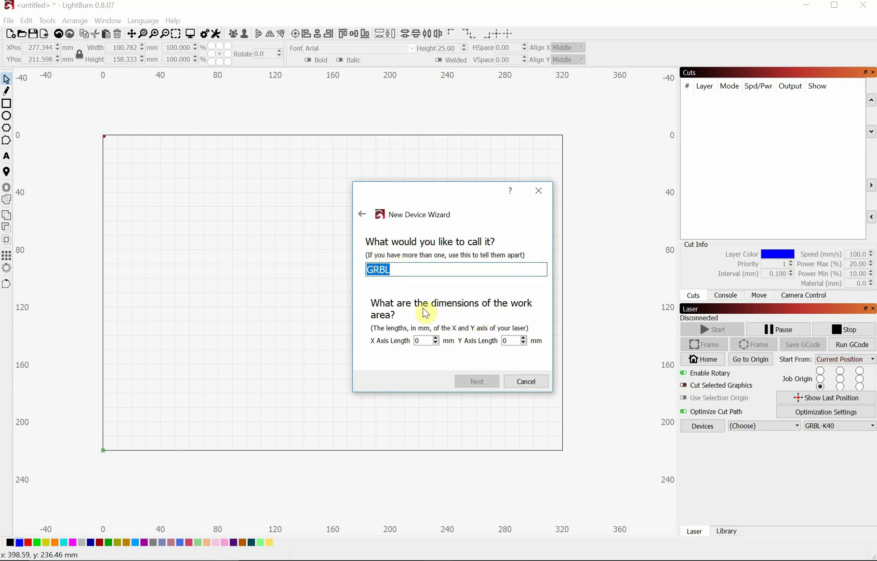
{"action": "type", "text": "CamFive"}
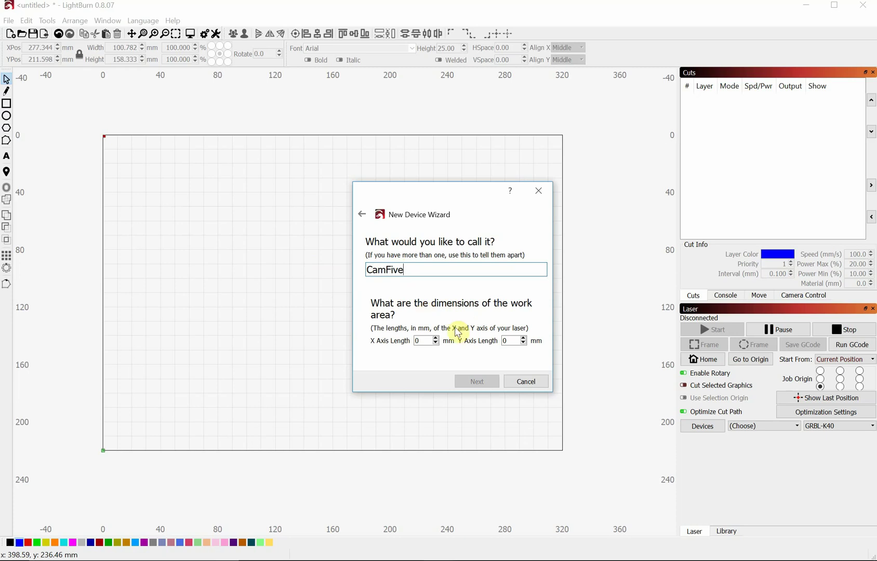
{"action": "type", "text": "2"}
{"action": "double_click", "coordinate": [429, 343]}
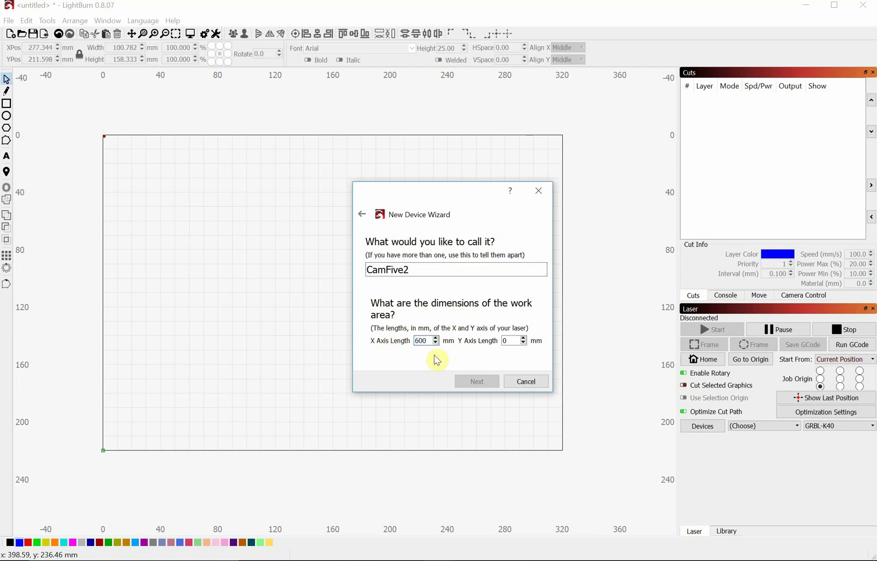
{"action": "double_click", "coordinate": [512, 342]}
{"action": "type", "text": "400"}
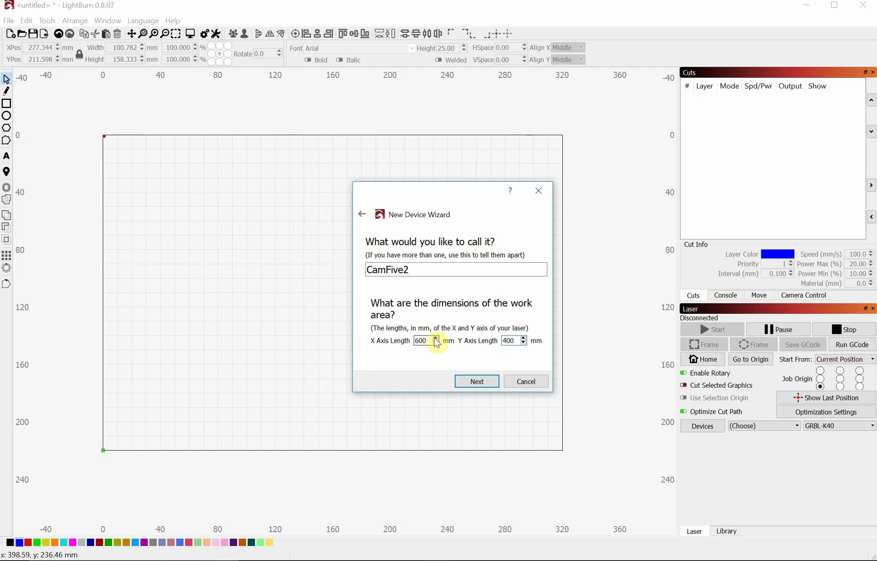
{"action": "left_click", "coordinate": [477, 385]}
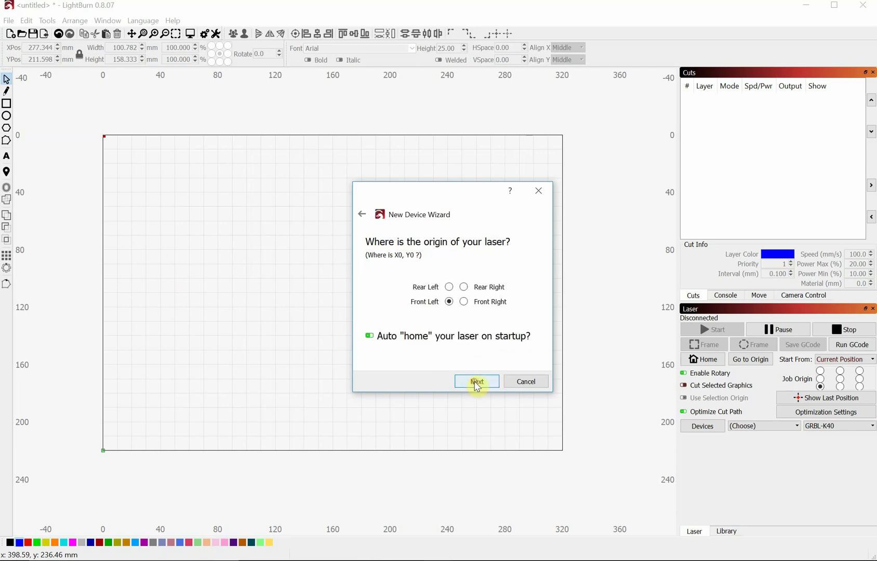
- Set the laser origin to Rear Right, leaving auto-home on startup enabled
{"action": "left_click", "coordinate": [464, 287]}
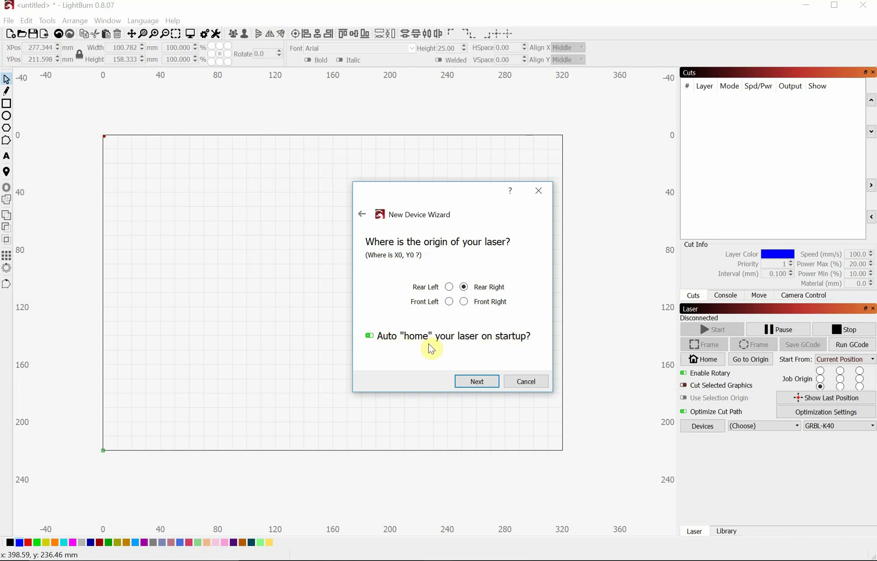
- Finish the wizard, then select CamFive2 in the Devices list and confirm
{"action": "left_click", "coordinate": [477, 382]}
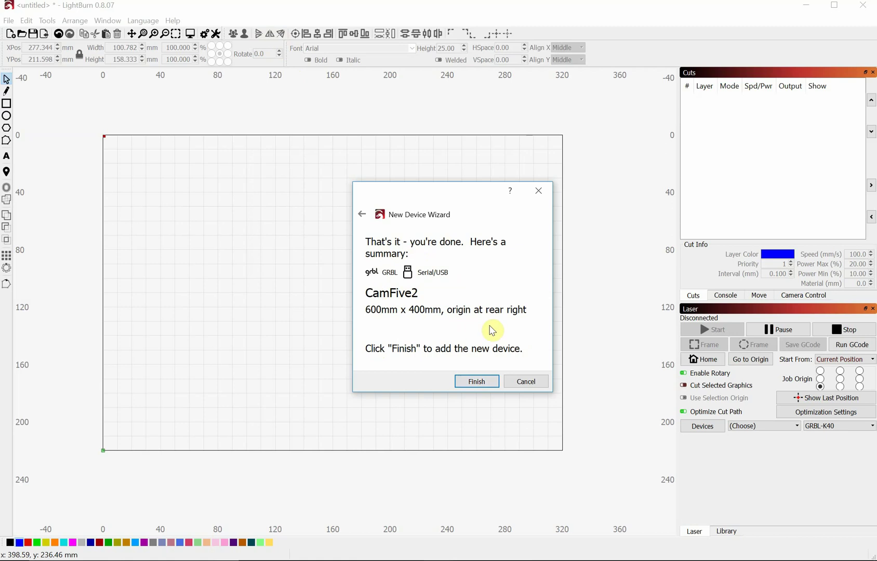
{"action": "left_click", "coordinate": [476, 382]}
{"action": "left_click", "coordinate": [392, 270]}
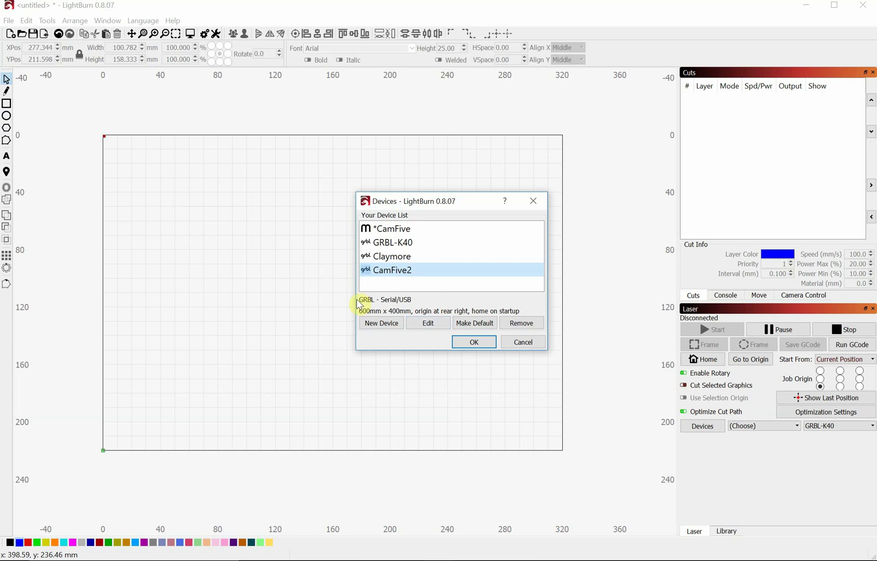
{"action": "left_click", "coordinate": [490, 345]}
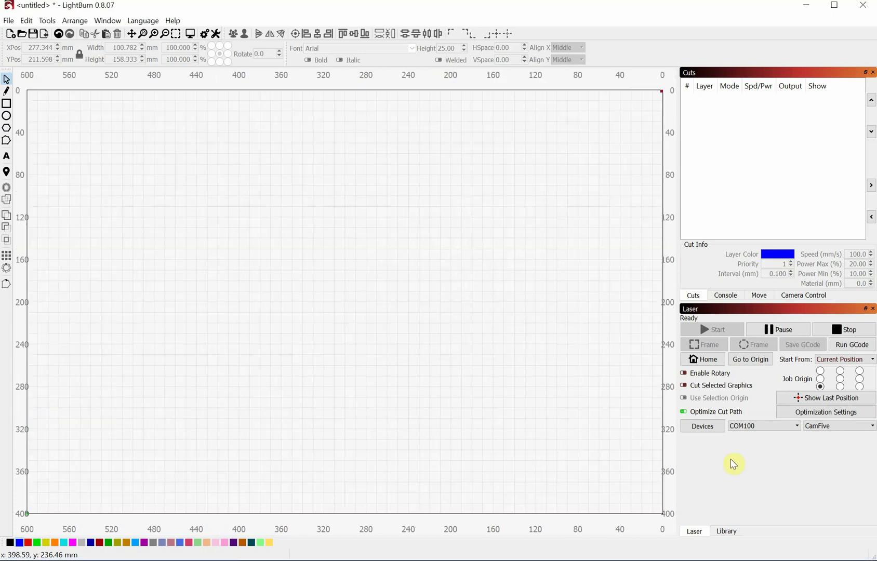
- Make CamFive2 the active laser, leaving the connection port unset at (Choose)
{"action": "left_click", "coordinate": [822, 430]}
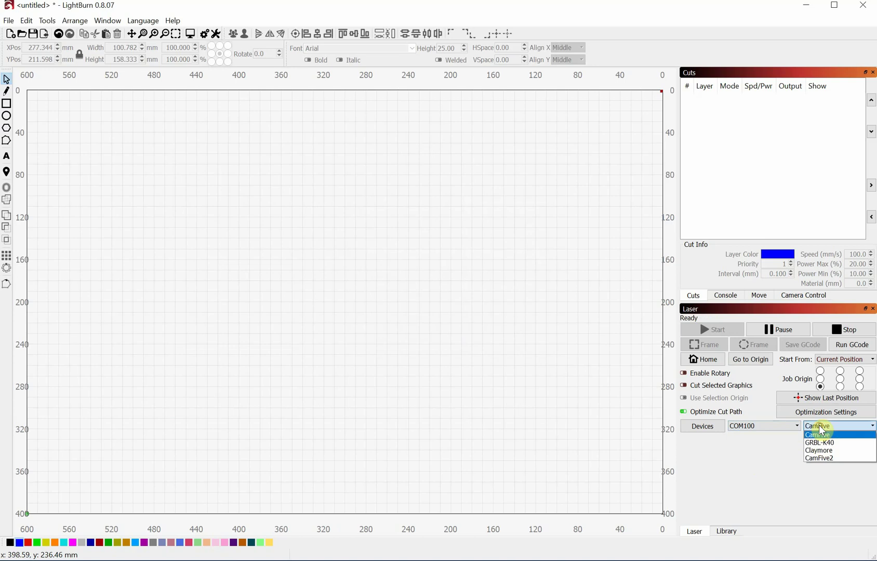
{"action": "left_click", "coordinate": [826, 458]}
{"action": "left_click", "coordinate": [787, 426]}
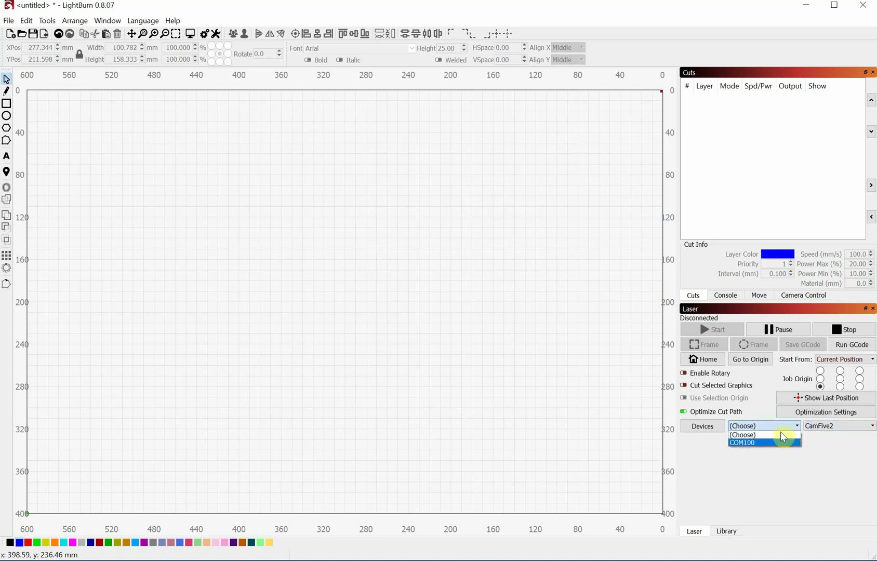
{"action": "left_click", "coordinate": [781, 434]}
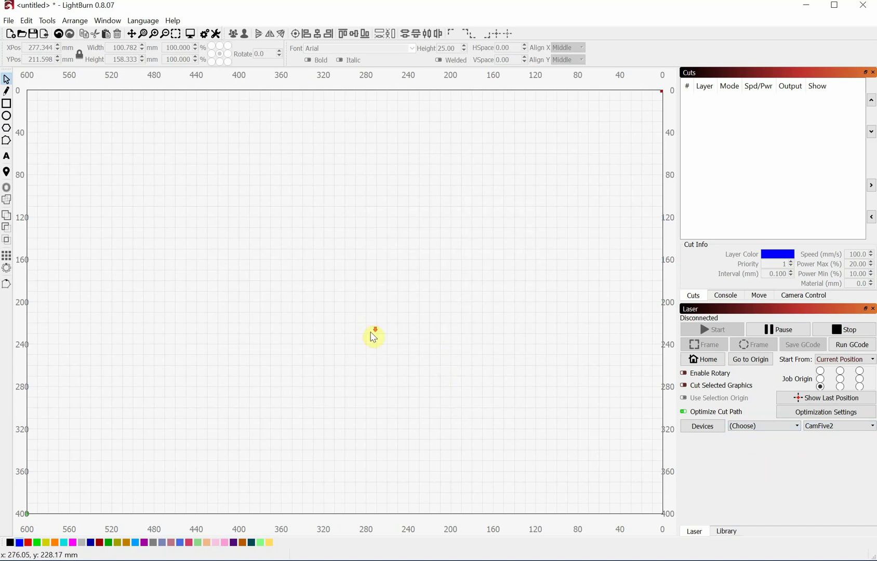
{"action": "scroll", "coordinate": [373, 334], "scroll_direction": "down", "scroll_amount": 1}
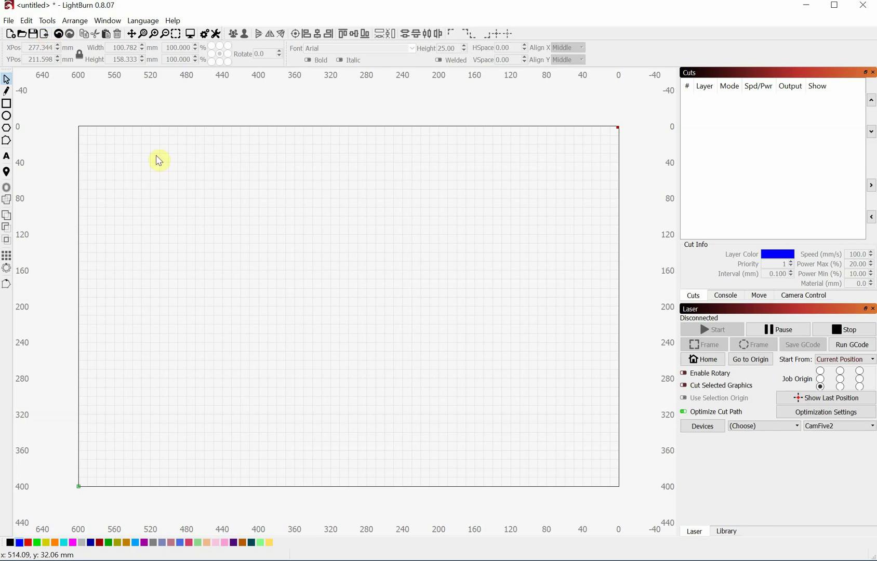
- Import the 'Owl coffee dropper' DXF onto Cut layer C00
{"action": "left_click", "coordinate": [45, 34]}
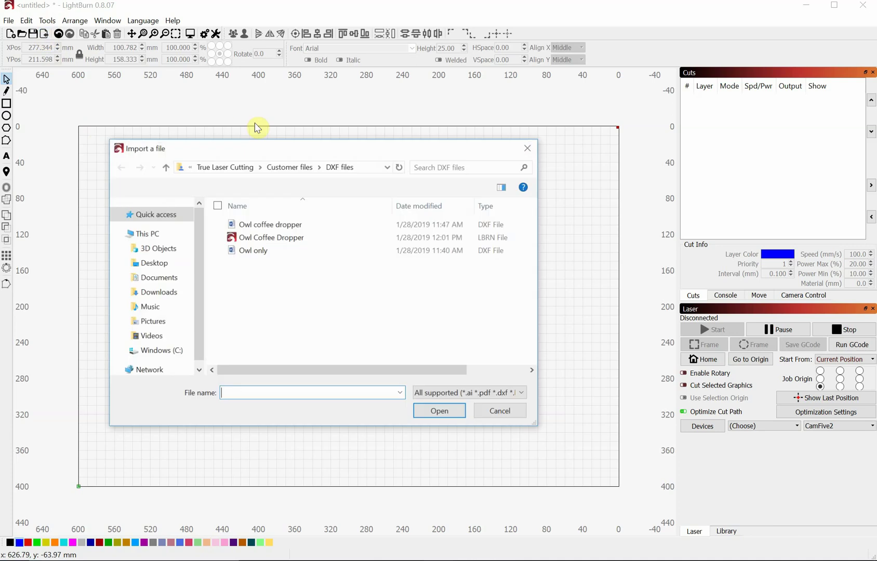
{"action": "left_click", "coordinate": [270, 227]}
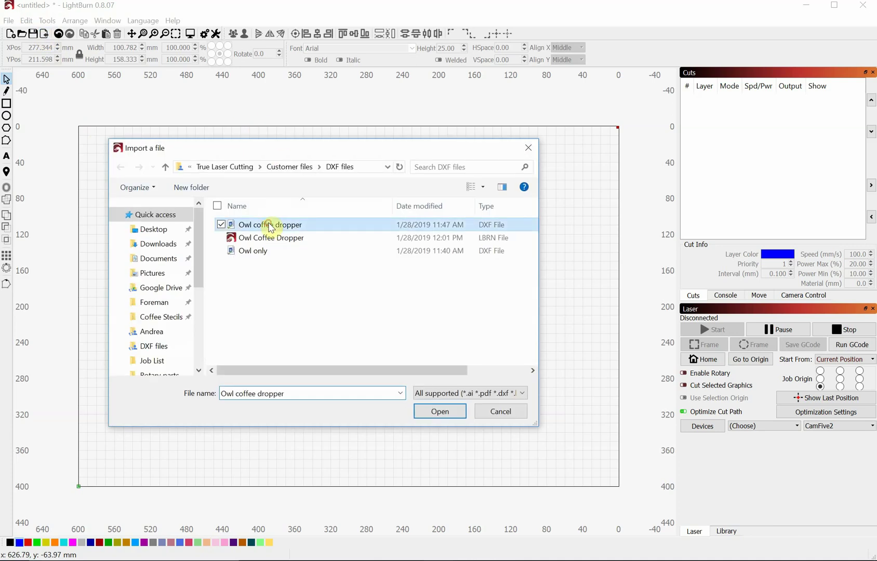
{"action": "left_click", "coordinate": [447, 408]}
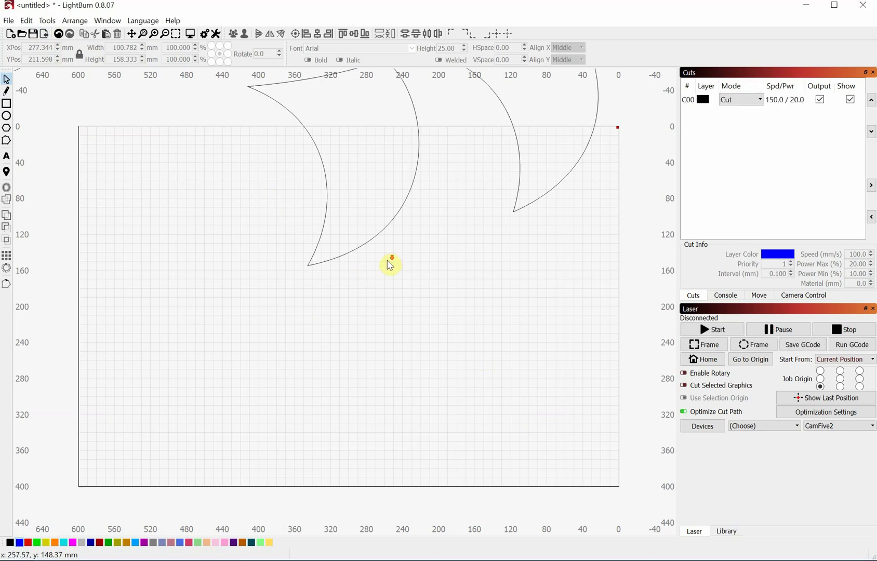
{"action": "scroll", "coordinate": [391, 265], "scroll_direction": "down", "scroll_amount": 10}
- Select the entire oversized owl and teardrop drawing and delete it
{"action": "scroll", "coordinate": [524, 278], "scroll_direction": "up", "scroll_amount": 1}
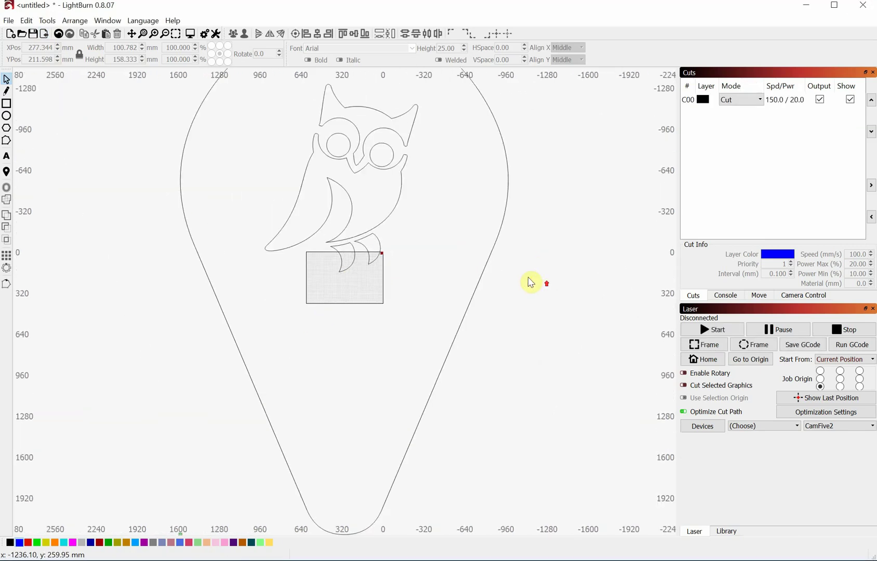
{"action": "scroll", "coordinate": [540, 301], "scroll_direction": "up", "scroll_amount": 3}
{"action": "scroll", "coordinate": [550, 318], "scroll_direction": "down", "scroll_amount": 4}
{"action": "left_click_drag", "start_coordinate": [544, 314], "coordinate": [484, 247]}
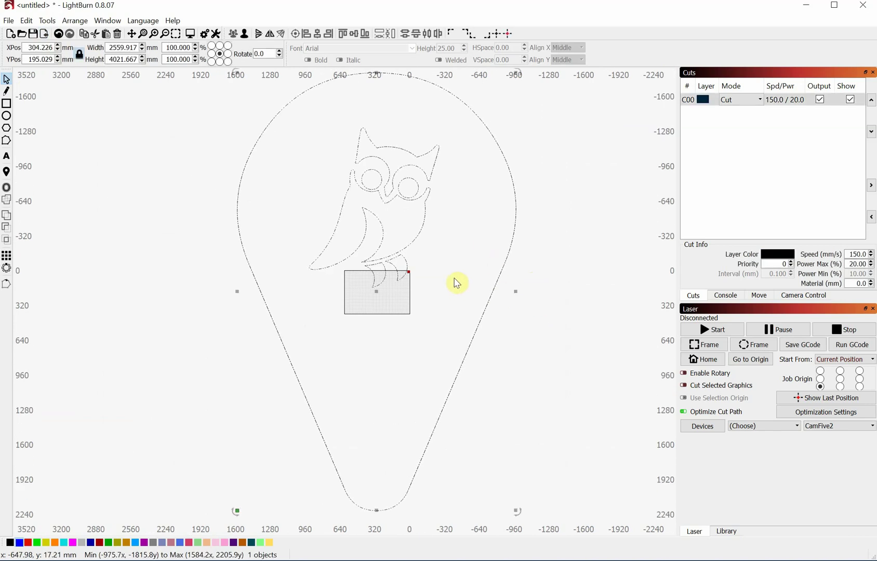
{"action": "scroll", "coordinate": [370, 233], "scroll_direction": "up", "scroll_amount": 2}
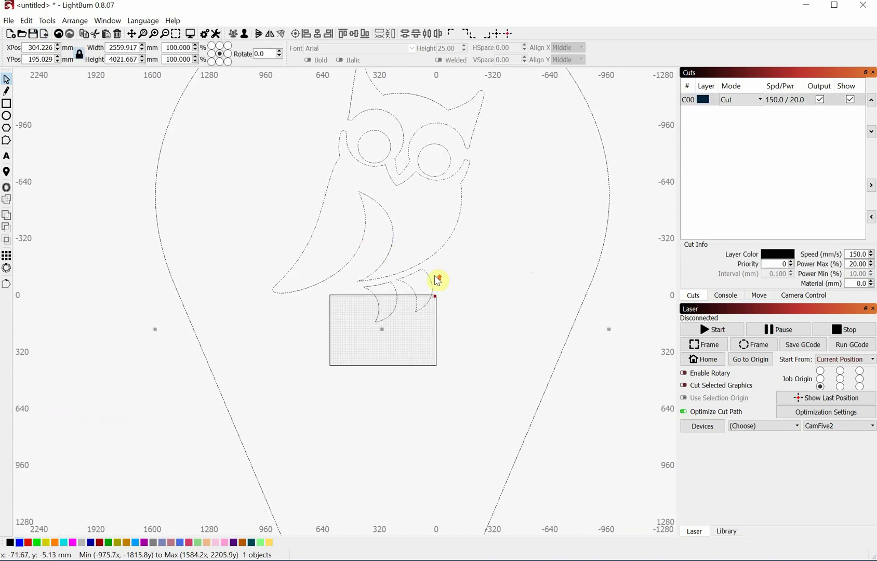
{"action": "scroll", "coordinate": [437, 280], "scroll_direction": "up", "scroll_amount": 1}
{"action": "scroll", "coordinate": [399, 408], "scroll_direction": "up", "scroll_amount": 2}
{"action": "scroll", "coordinate": [291, 286], "scroll_direction": "up", "scroll_amount": 2}
{"action": "scroll", "coordinate": [343, 256], "scroll_direction": "down", "scroll_amount": 5}
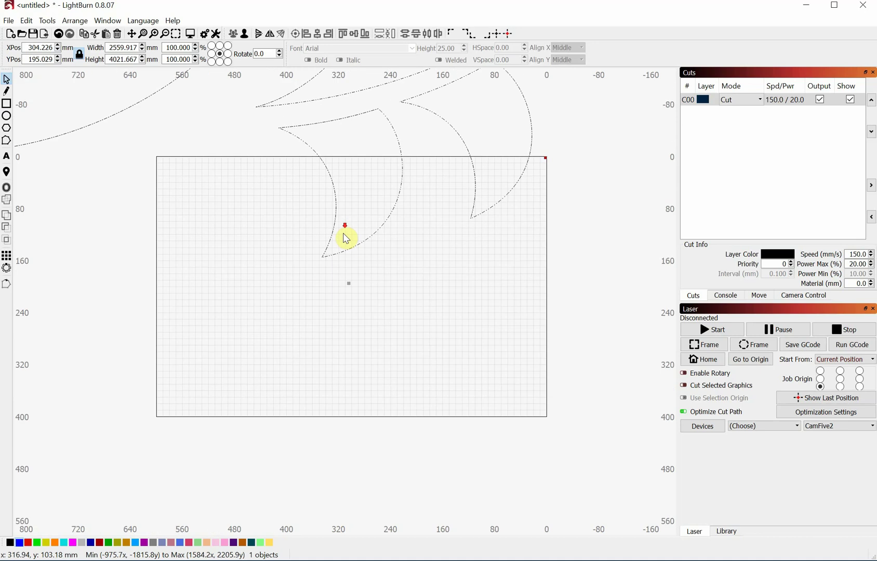
{"action": "scroll", "coordinate": [343, 230], "scroll_direction": "up", "scroll_amount": 1}
{"action": "scroll", "coordinate": [343, 229], "scroll_direction": "up", "scroll_amount": 2}
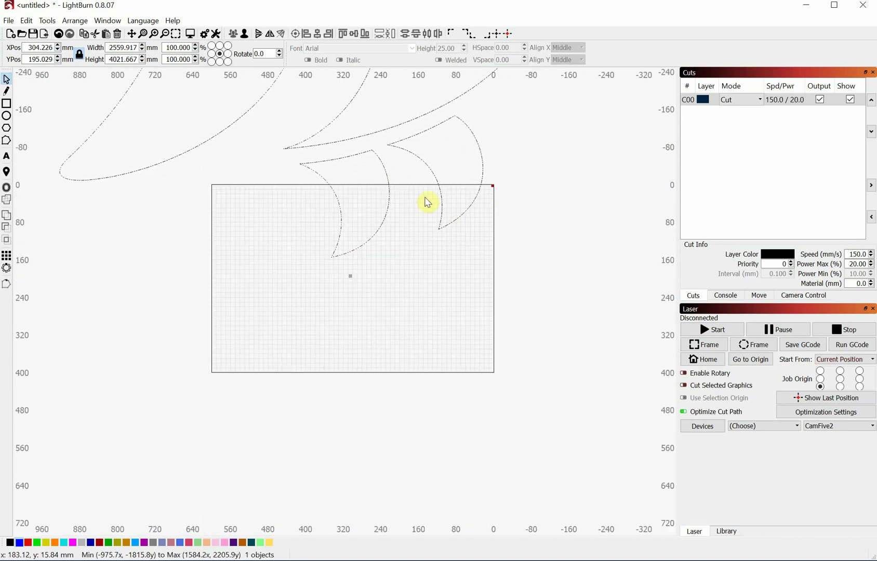
{"action": "key", "text": "Delete"}
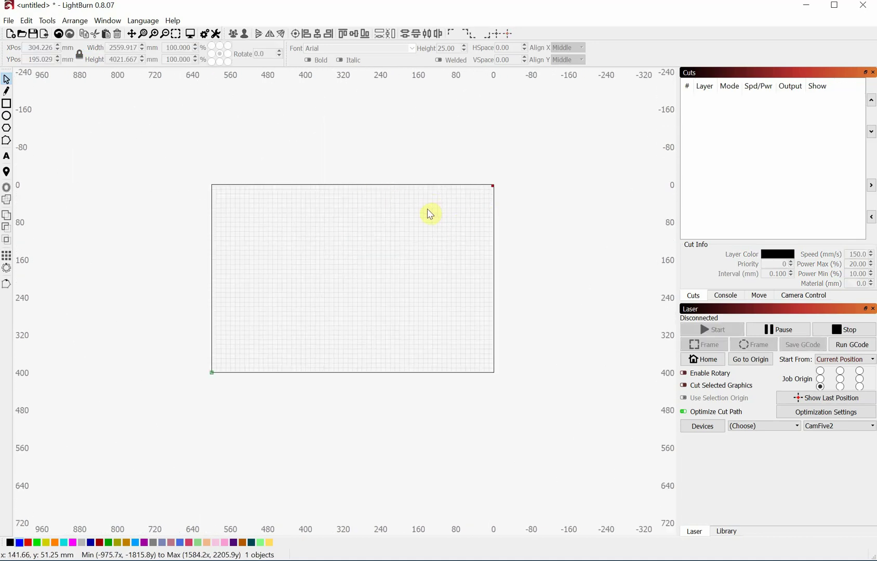
{"action": "scroll", "coordinate": [303, 286], "scroll_direction": "up", "scroll_amount": 1}
{"action": "scroll", "coordinate": [332, 263], "scroll_direction": "up", "scroll_amount": 2}
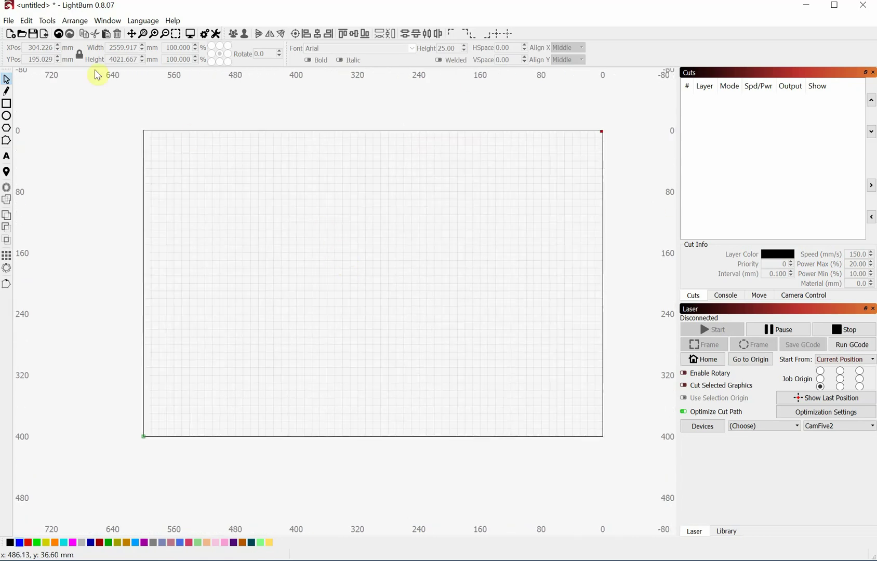
- Set DXF Import units to Millimeters in Edit > Settings and confirm
{"action": "left_click", "coordinate": [27, 21]}
{"action": "left_click", "coordinate": [66, 305]}
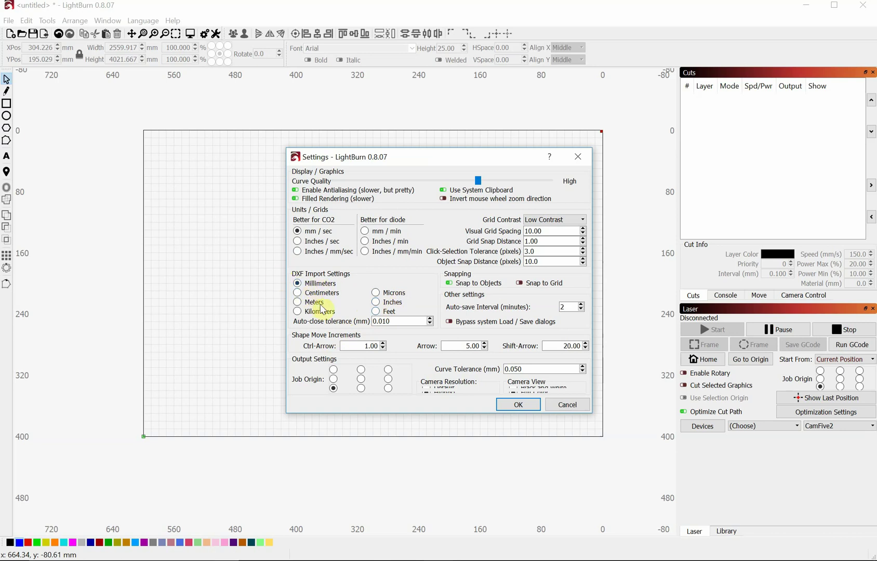
{"action": "left_click", "coordinate": [520, 403]}
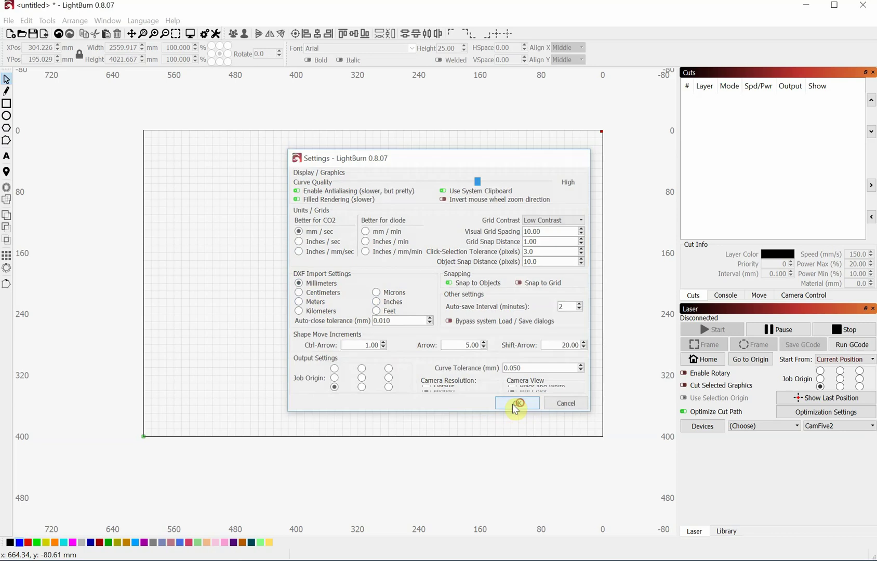
- Re-import the 'Owl coffee dropper' DXF, now 100.782 × 158.333 mm within the bed
{"action": "left_click", "coordinate": [44, 33]}
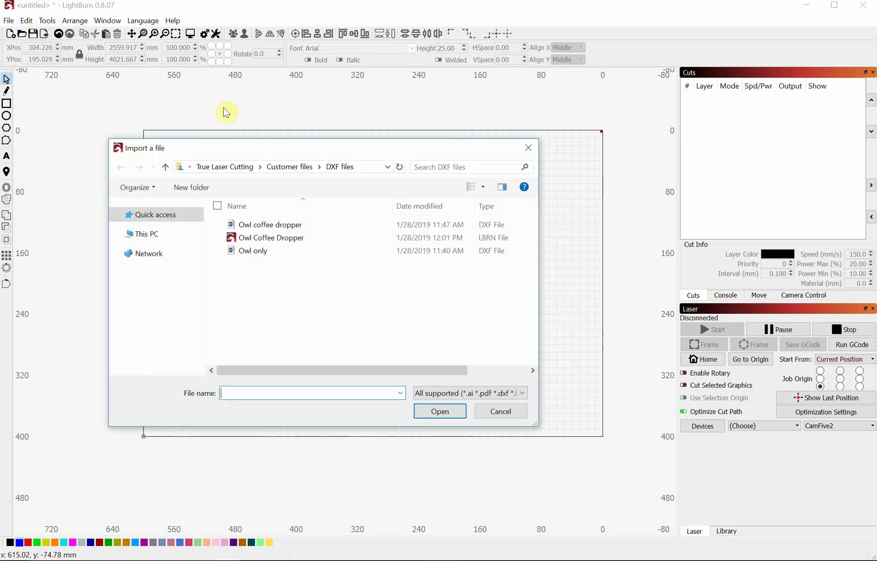
{"action": "left_click", "coordinate": [268, 225]}
{"action": "left_click", "coordinate": [439, 412]}
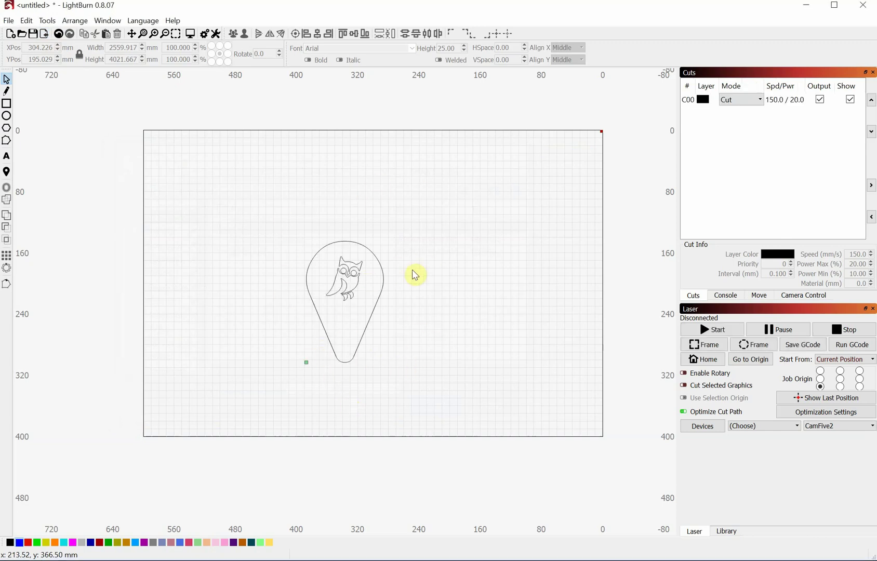
{"action": "scroll", "coordinate": [336, 329], "scroll_direction": "up", "scroll_amount": 3}
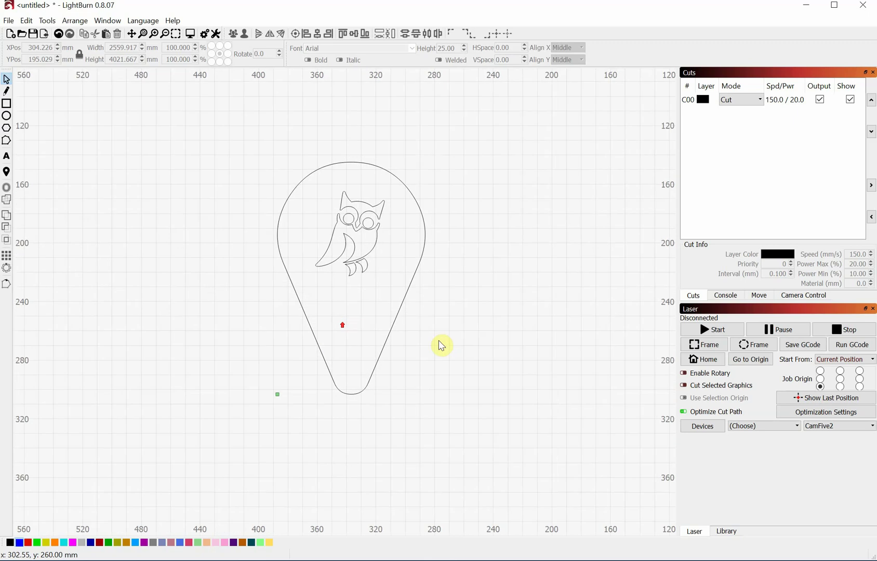
{"action": "left_click", "coordinate": [407, 306]}
{"action": "left_click", "coordinate": [388, 265]}
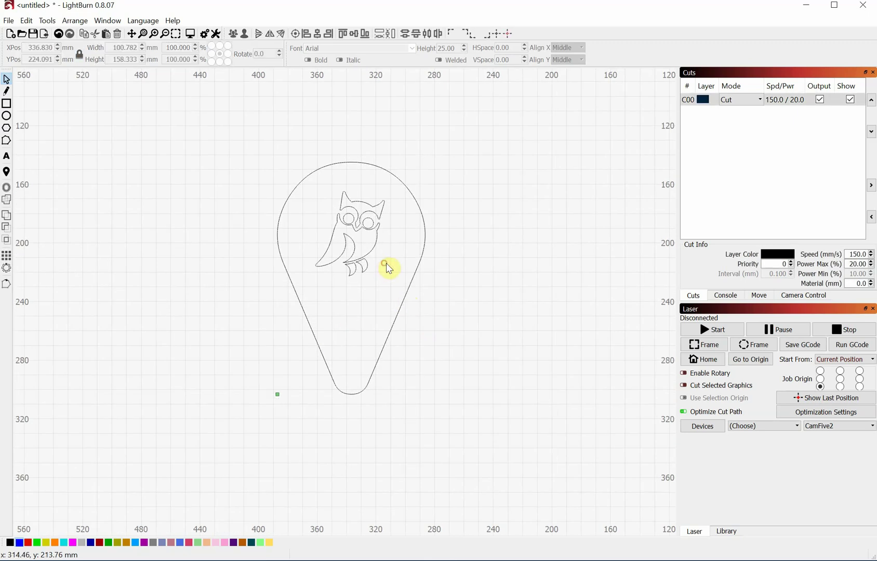
- Ungroup the owl pin and put the owl pieces and feet on blue layer C01, leaving the teardrop on C00
{"action": "left_click", "coordinate": [369, 218]}
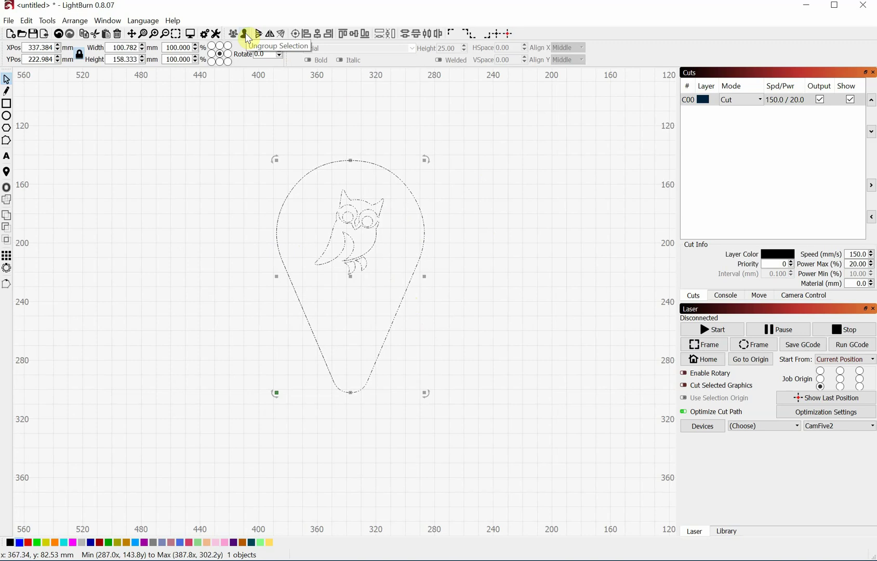
{"action": "left_click", "coordinate": [475, 155]}
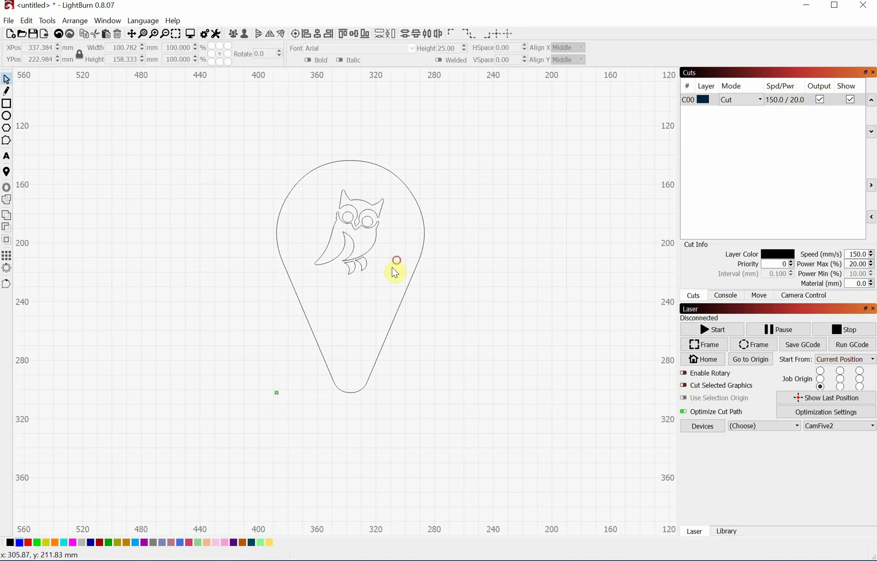
{"action": "left_click_drag", "start_coordinate": [395, 271], "coordinate": [311, 195]}
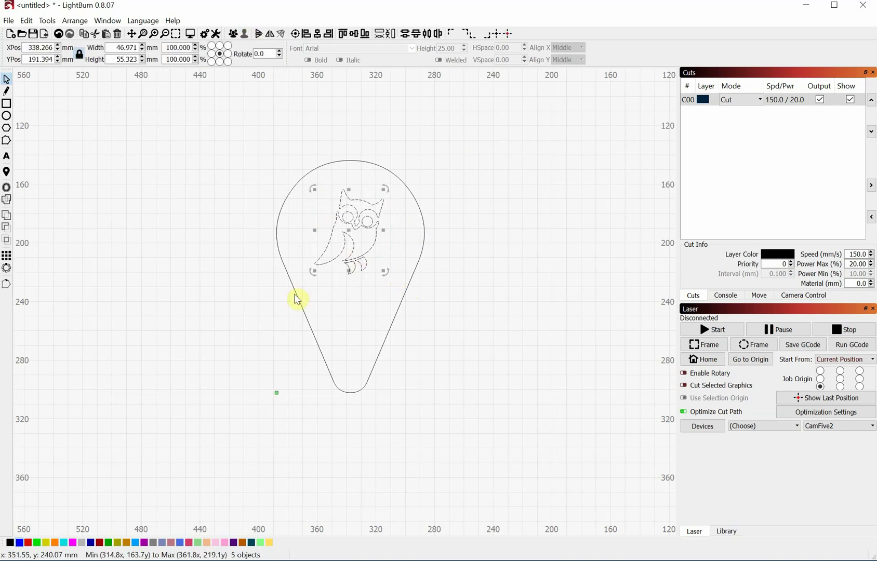
{"action": "left_click_drag", "start_coordinate": [383, 296], "coordinate": [319, 199]}
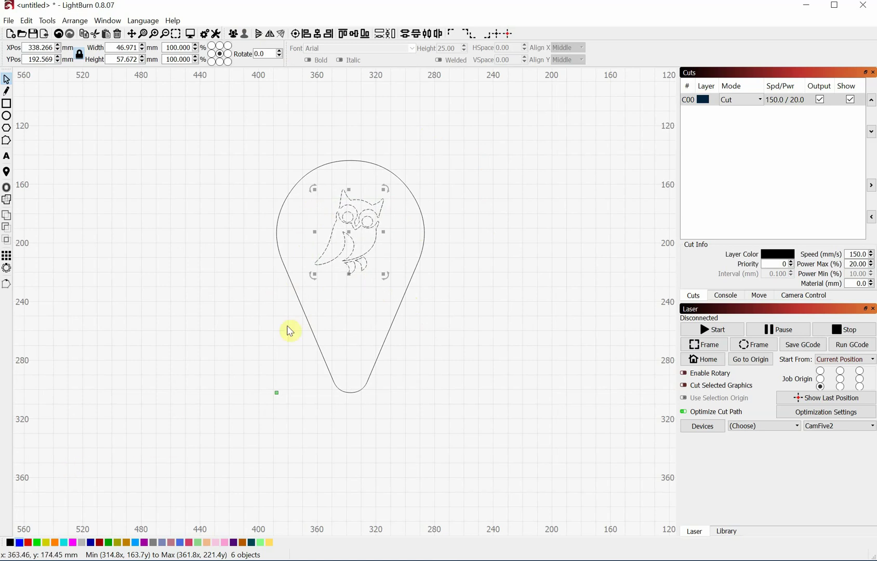
{"action": "left_click", "coordinate": [20, 543]}
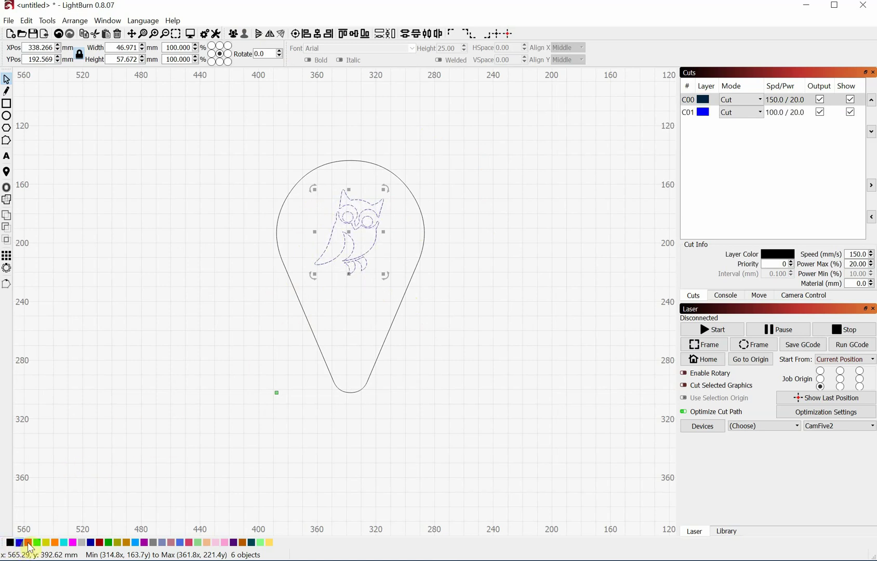
{"action": "left_click", "coordinate": [509, 303]}
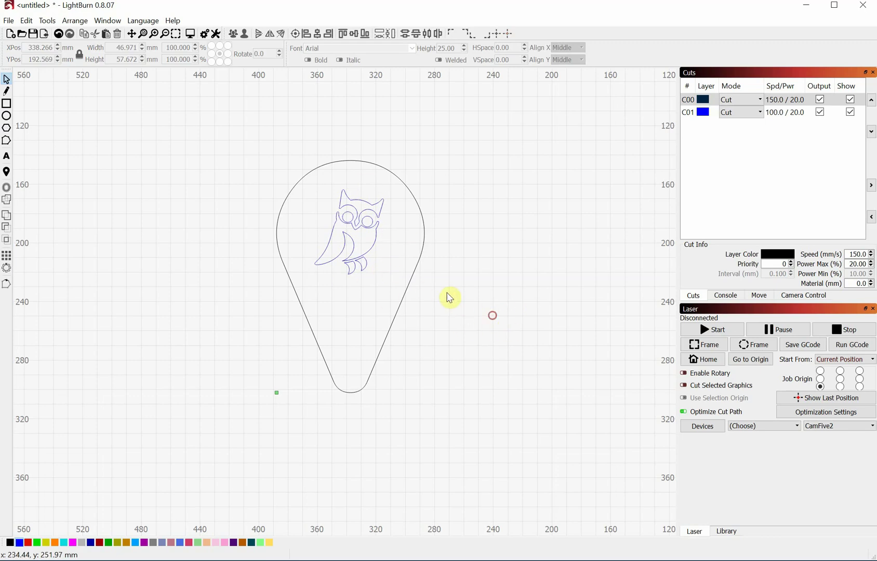
- Group the owl and teardrop outline, all seven objects, into a single object
{"action": "left_click_drag", "start_coordinate": [492, 315], "coordinate": [235, 139]}
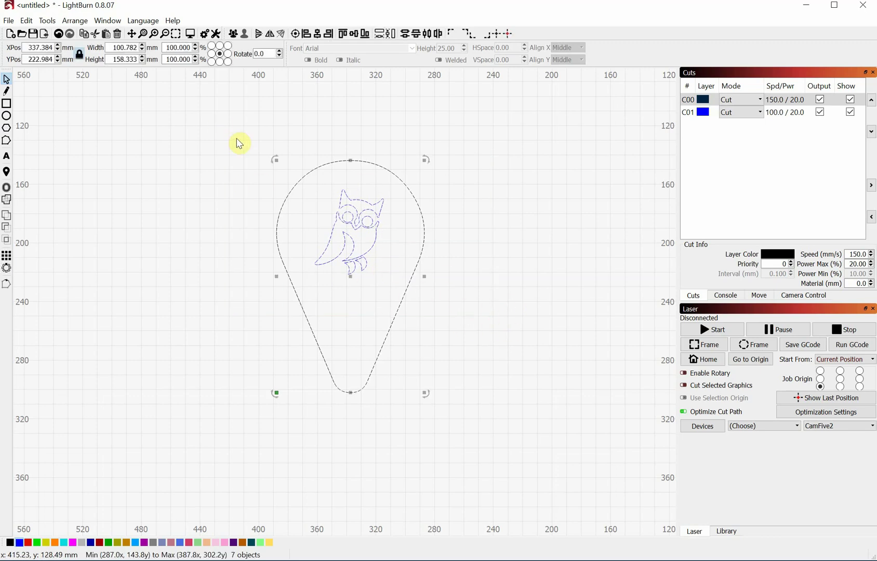
{"action": "left_click", "coordinate": [236, 36]}
{"action": "left_click", "coordinate": [478, 156]}
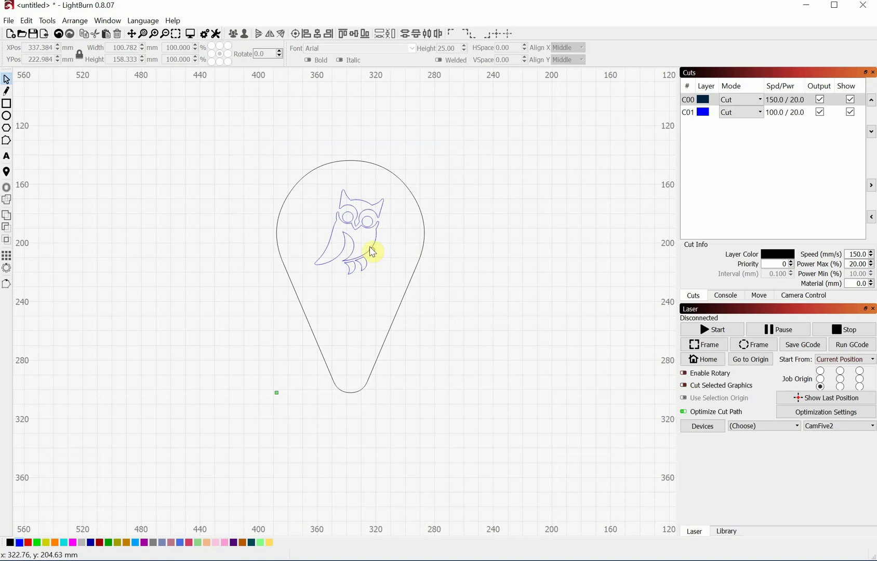
- Shift the grouped owl pin slightly to X 339.045, Y 212.186 mm
{"action": "left_click", "coordinate": [376, 245]}
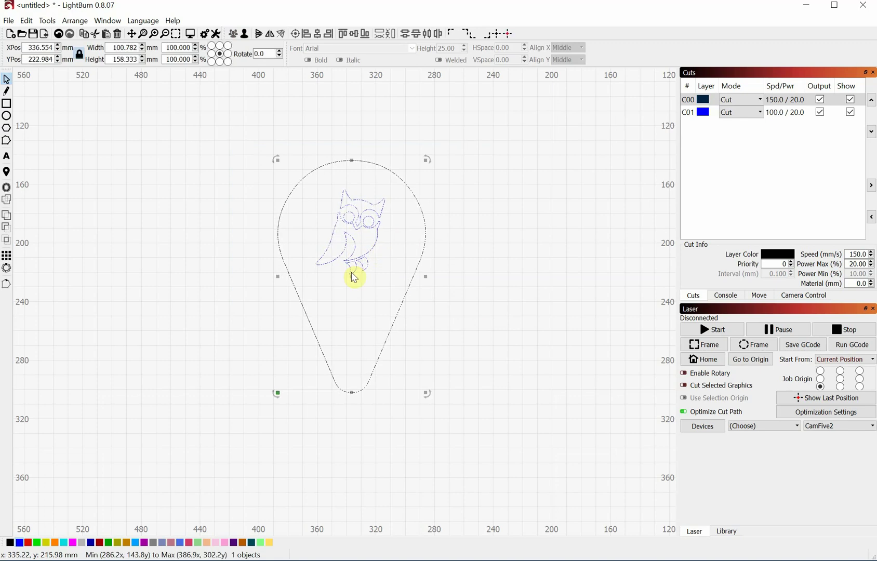
{"action": "left_click_drag", "start_coordinate": [352, 276], "coordinate": [414, 277]}
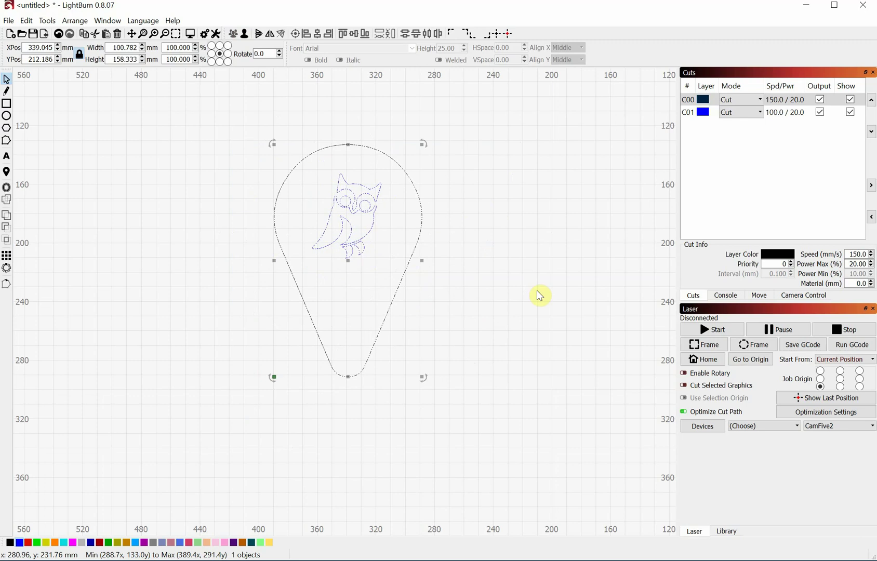
{"action": "left_click", "coordinate": [508, 250]}
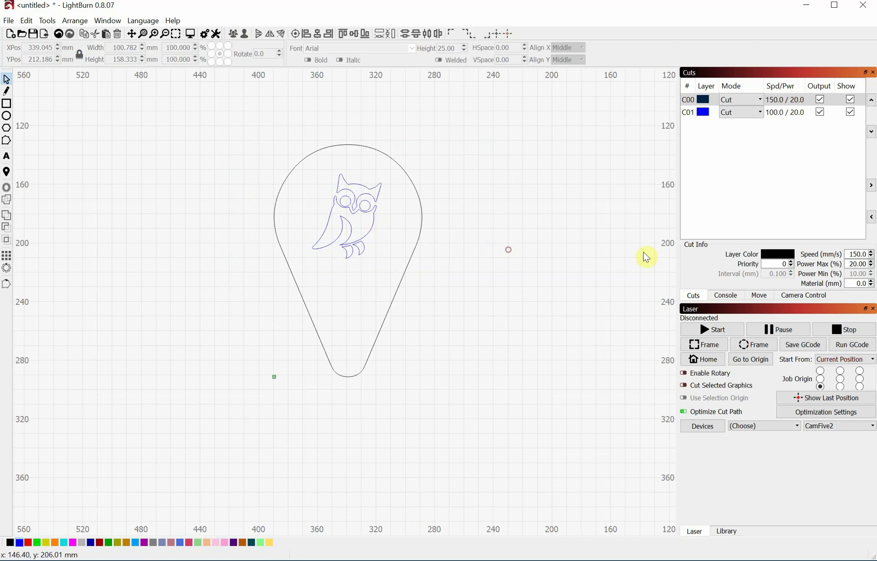
{"action": "double_click", "coordinate": [786, 113]}
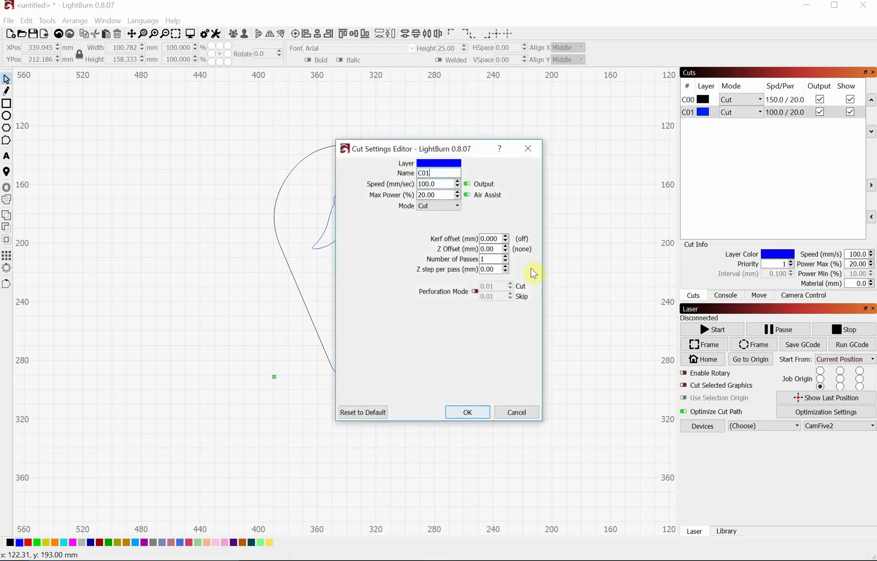
{"action": "left_click", "coordinate": [467, 412]}
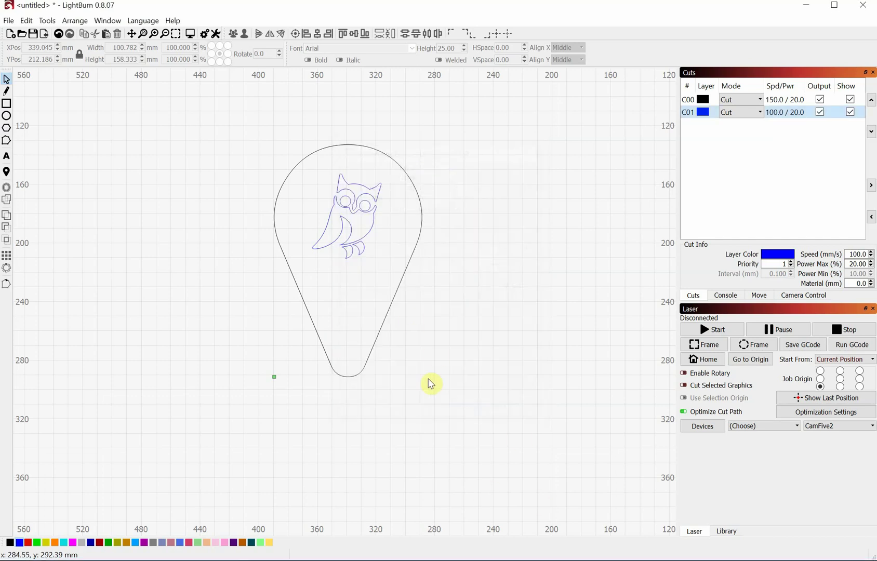